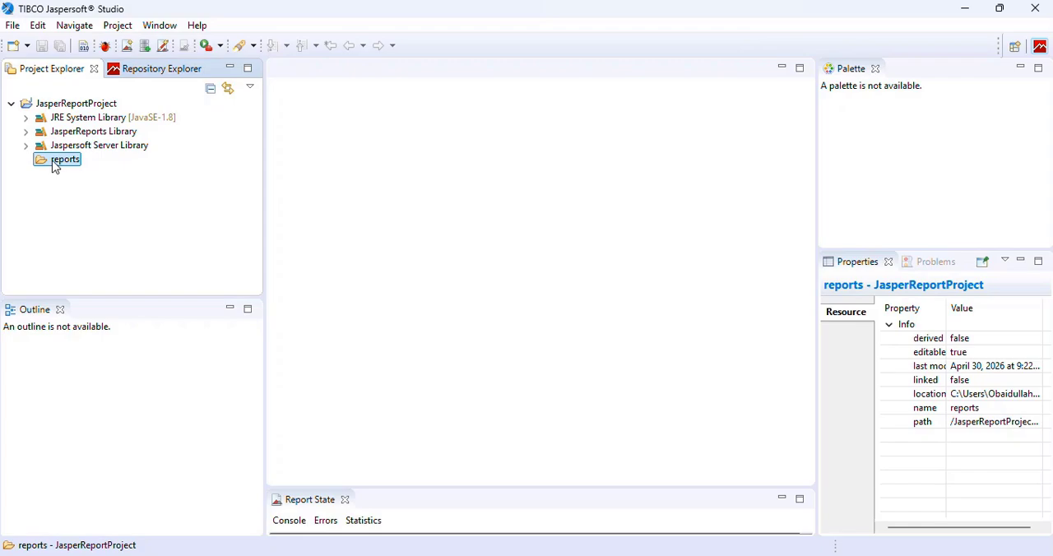
- Start a new Jasper Report in the reports folder using the Blank A4 template
right_click(55, 167)
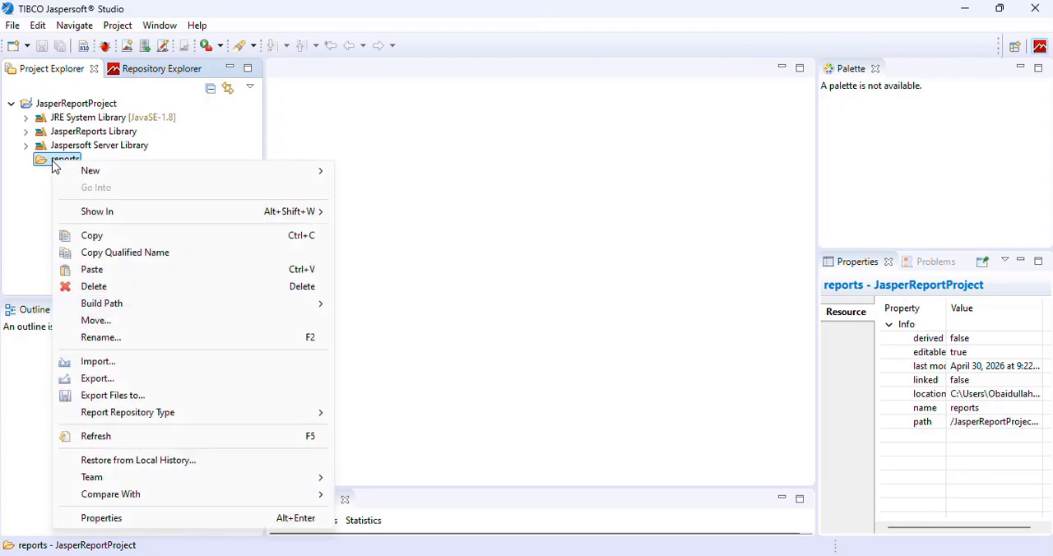
mouse_move(263, 174)
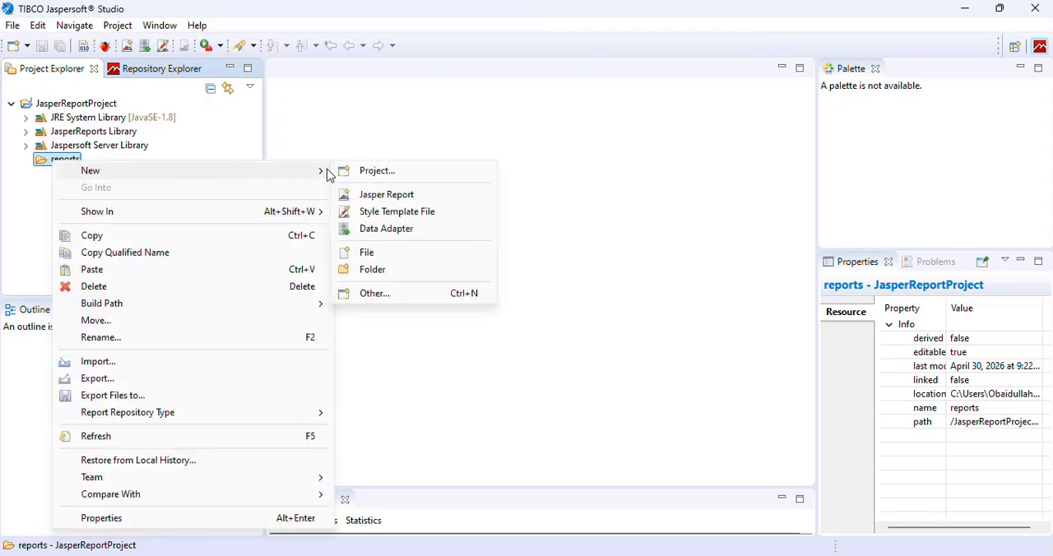
left_click(381, 198)
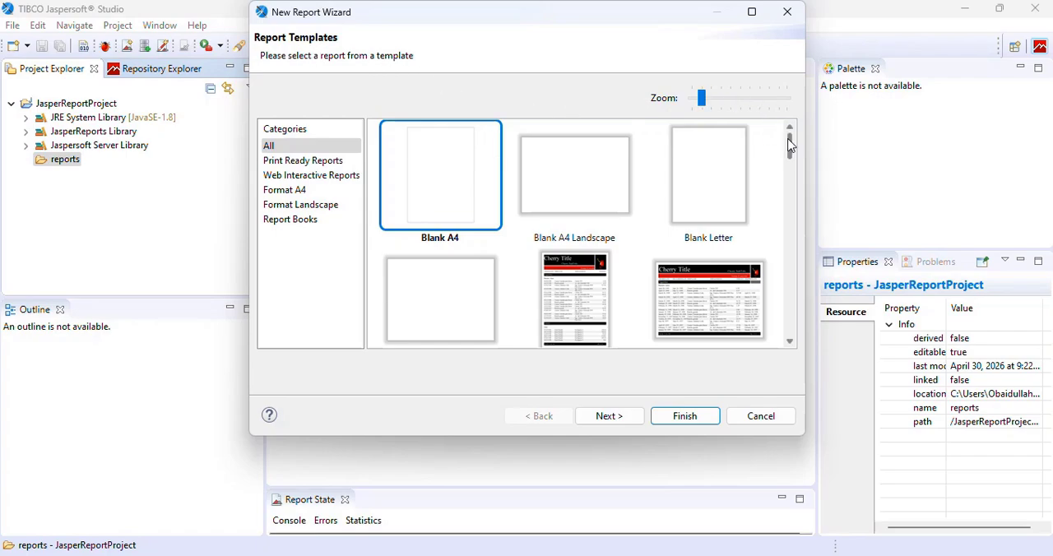
mouse_move(789, 145)
left_mouse_down()
mouse_move(792, 323)
mouse_move(792, 132)
left_mouse_up()
left_click(601, 416)
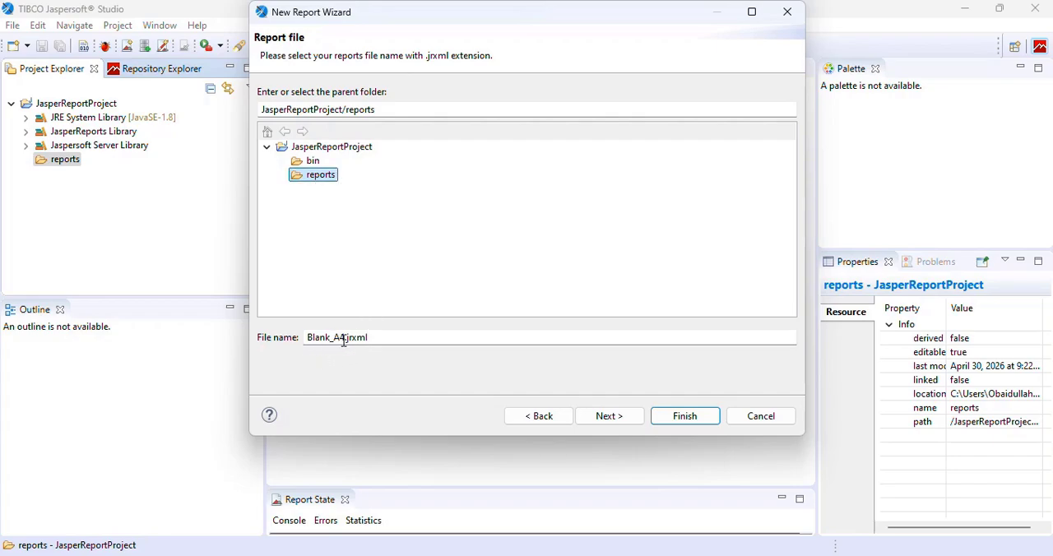
- Name the report file firstreport.jrxml and continue to the data source settings
left_click_drag(346, 338, 306, 337)
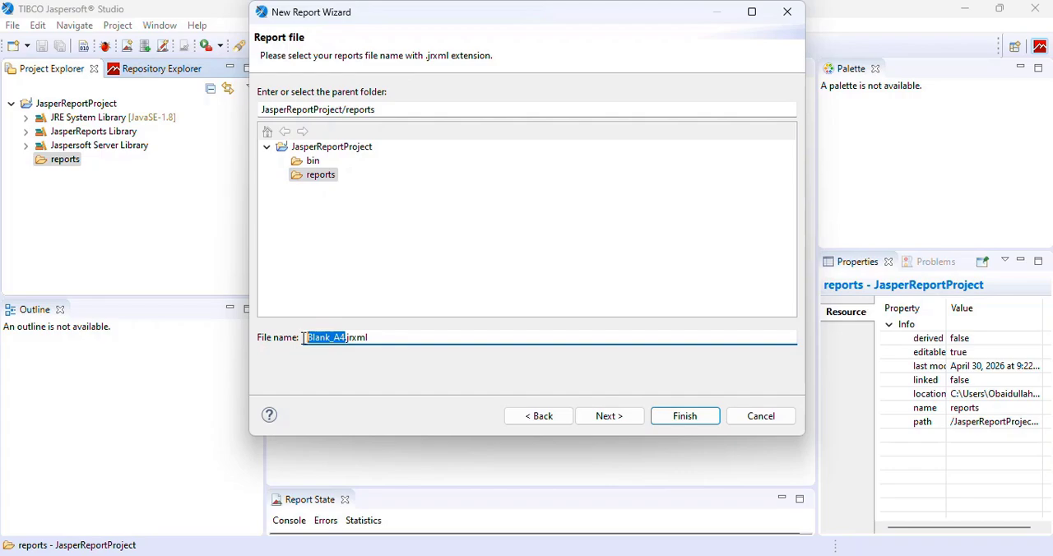
type("firs")
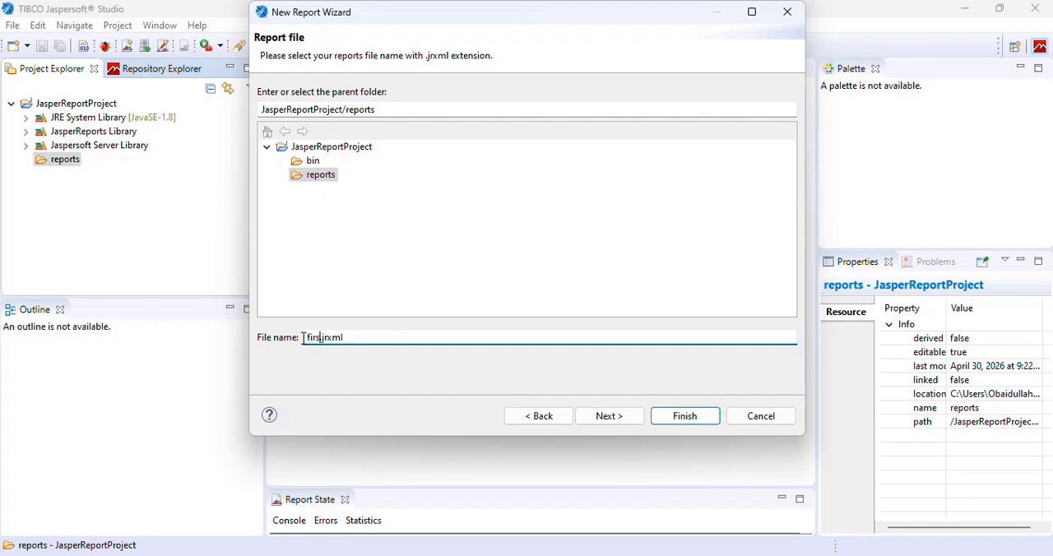
type("treport")
left_click(601, 417)
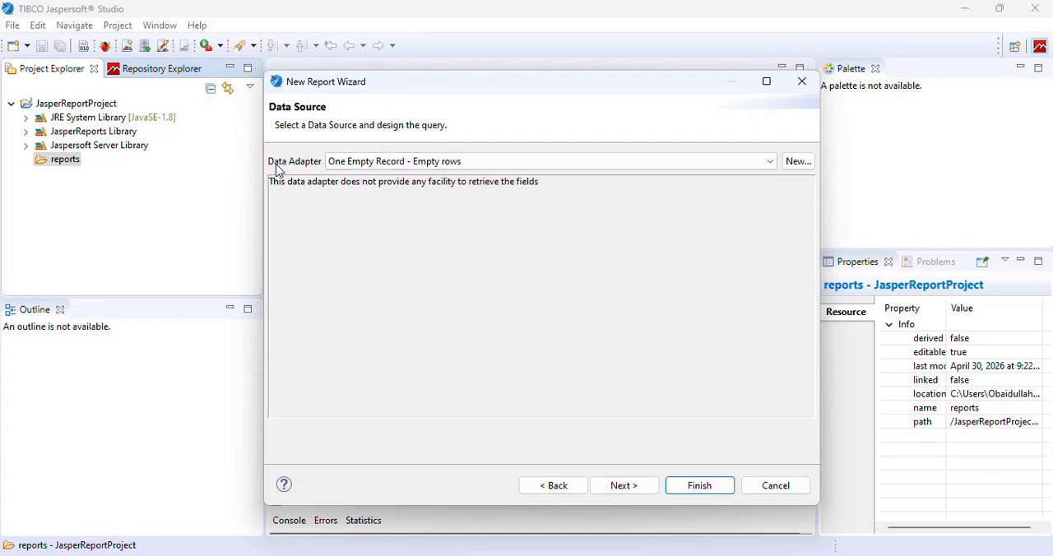
- Choose the One Empty Record - Empty rows data adapter and finish creating the report
left_click(371, 163)
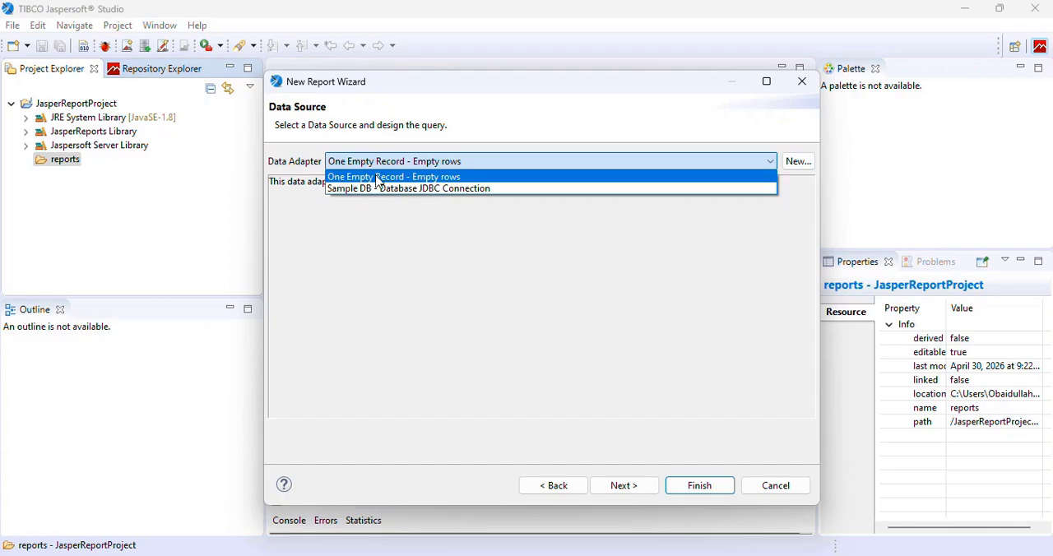
left_click(383, 180)
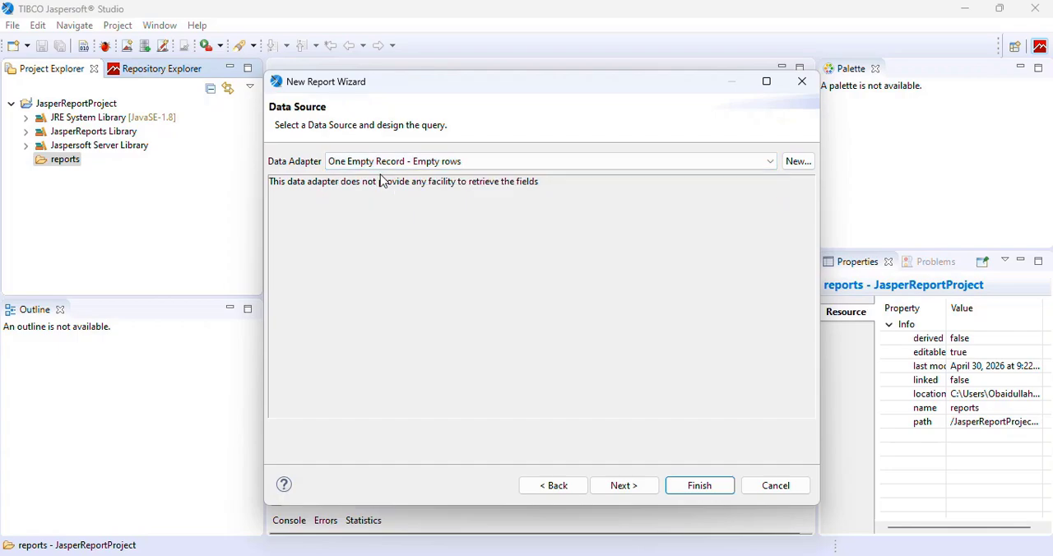
left_click(630, 486)
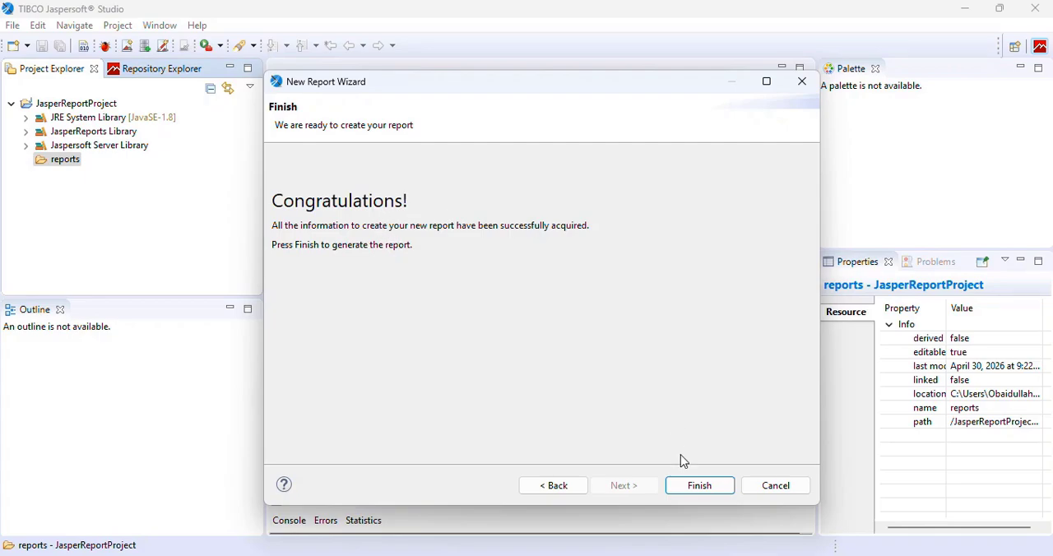
left_click(689, 484)
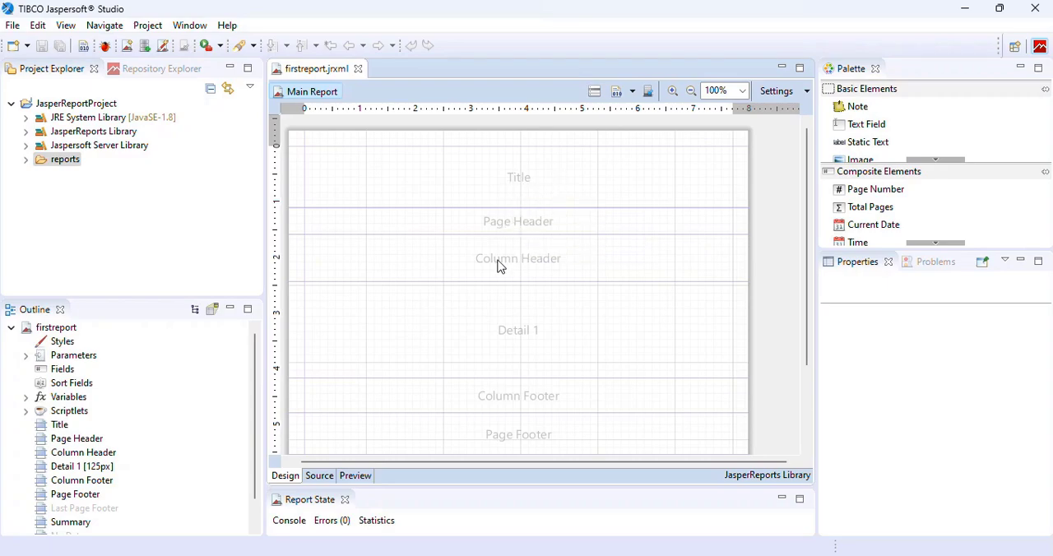
- Place a Static Text element in the Title band at about x 204 px, y 37 px
scroll(516, 337, "down", 3)
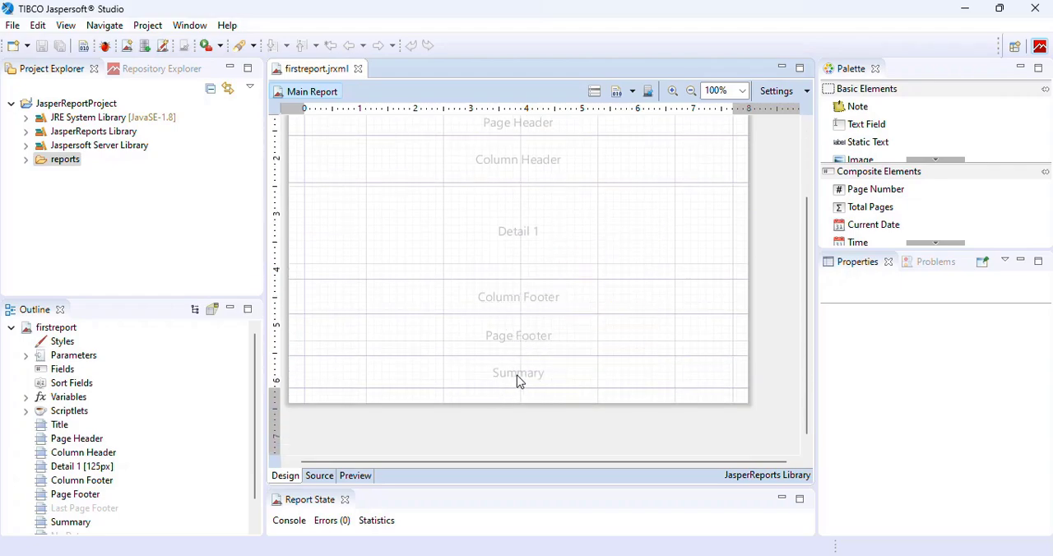
scroll(517, 380, "up", 3)
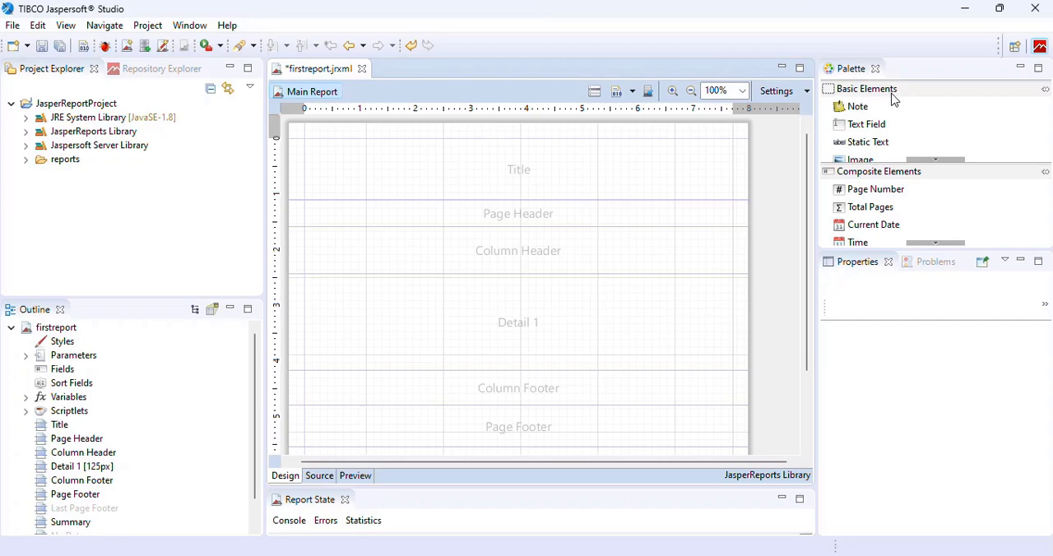
left_click(864, 111)
left_click(934, 243)
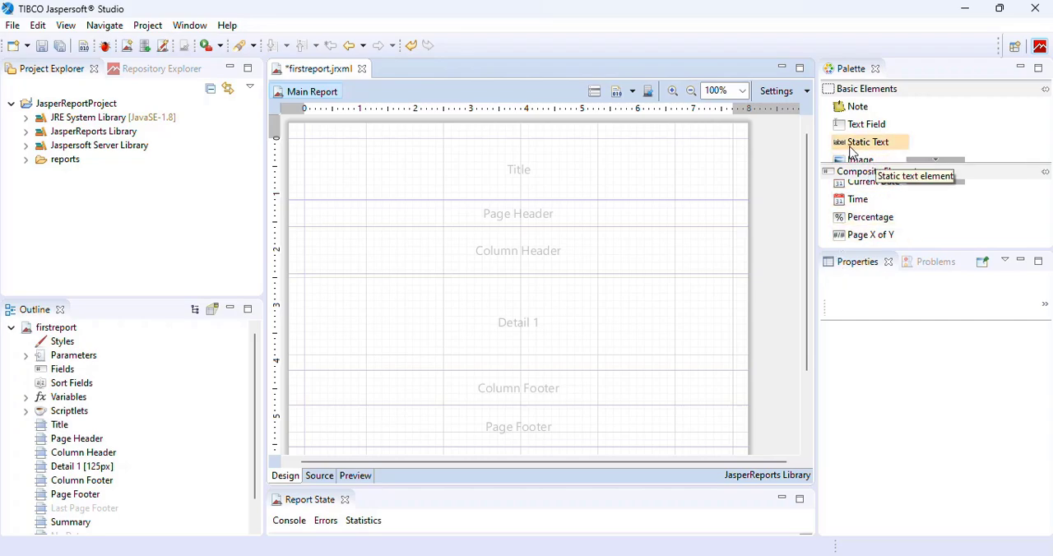
left_click_drag(852, 150, 538, 166)
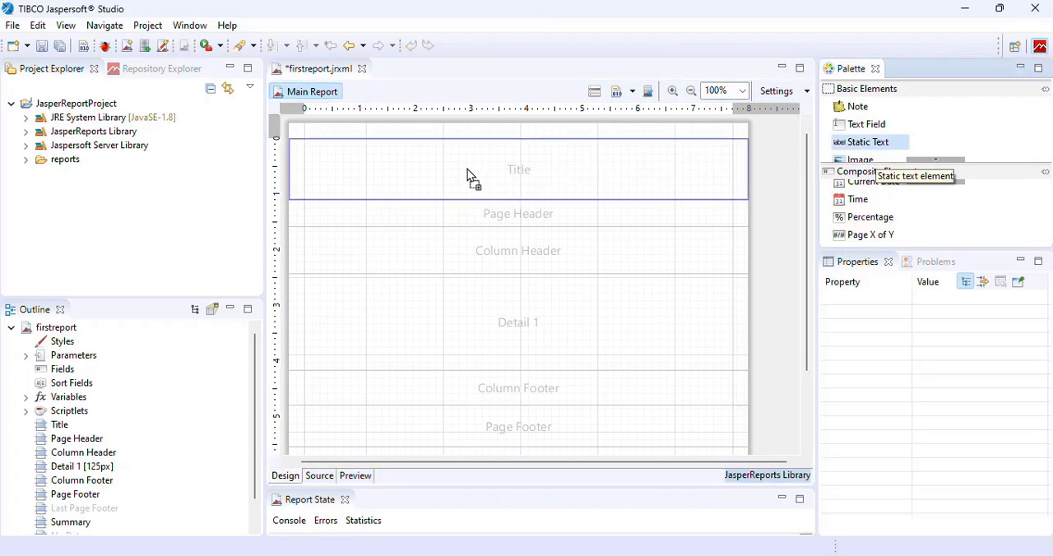
left_click_drag(467, 168, 462, 168)
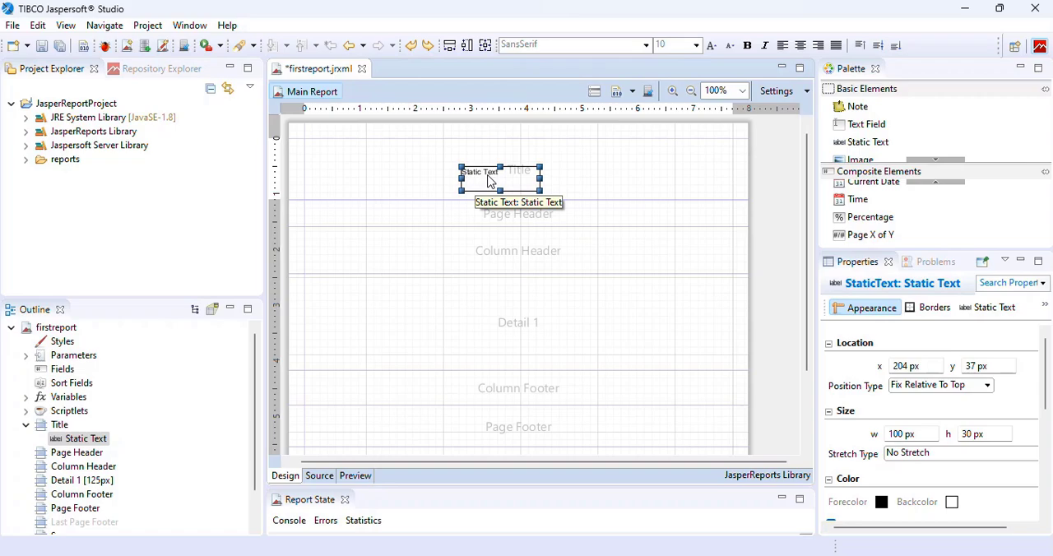
- Change the static text to "Jasper Reports Tutorials" and set its font size to 18
double_click(490, 181)
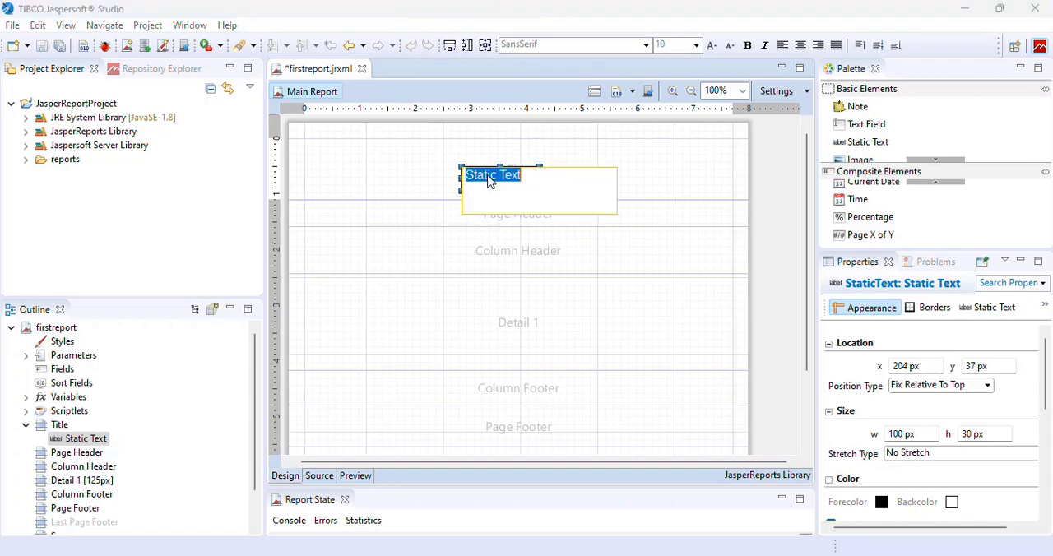
type("Jasper Reports Tutorials")
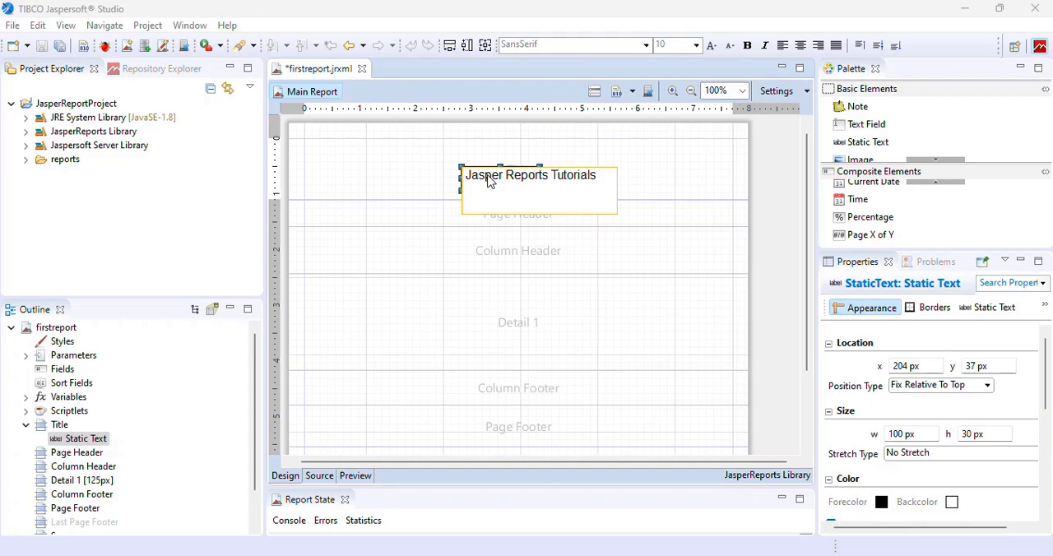
key("Return")
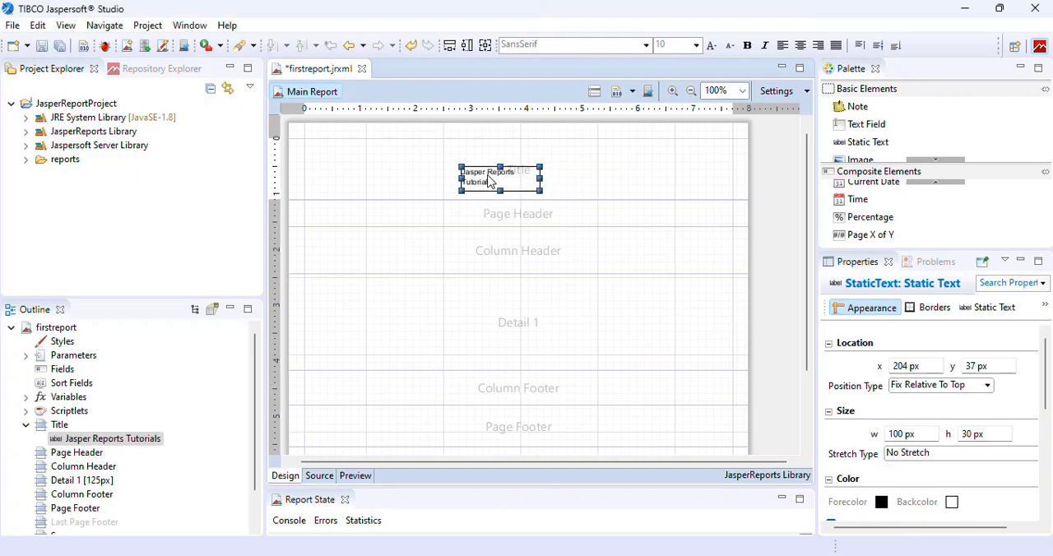
left_click(696, 46)
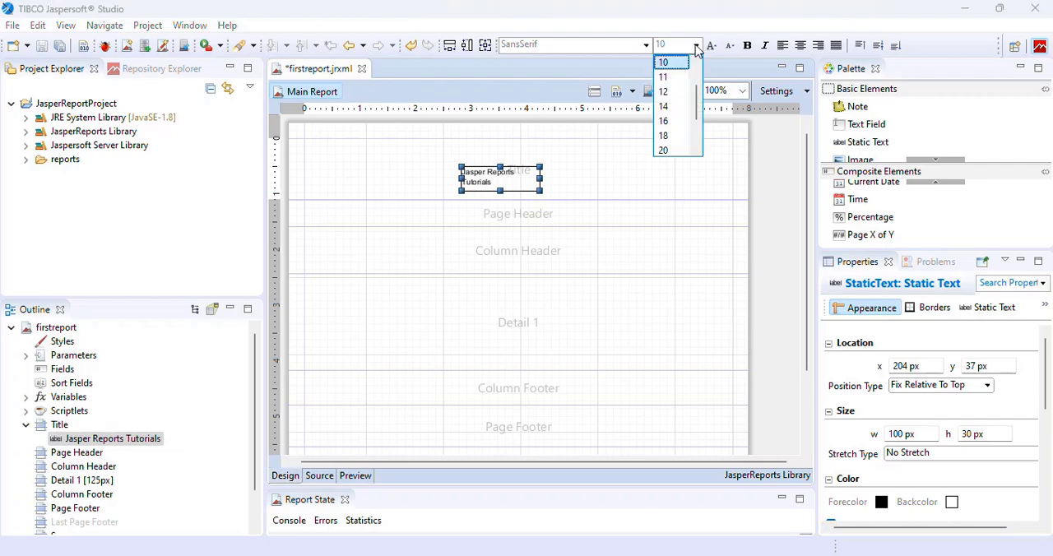
left_click(671, 136)
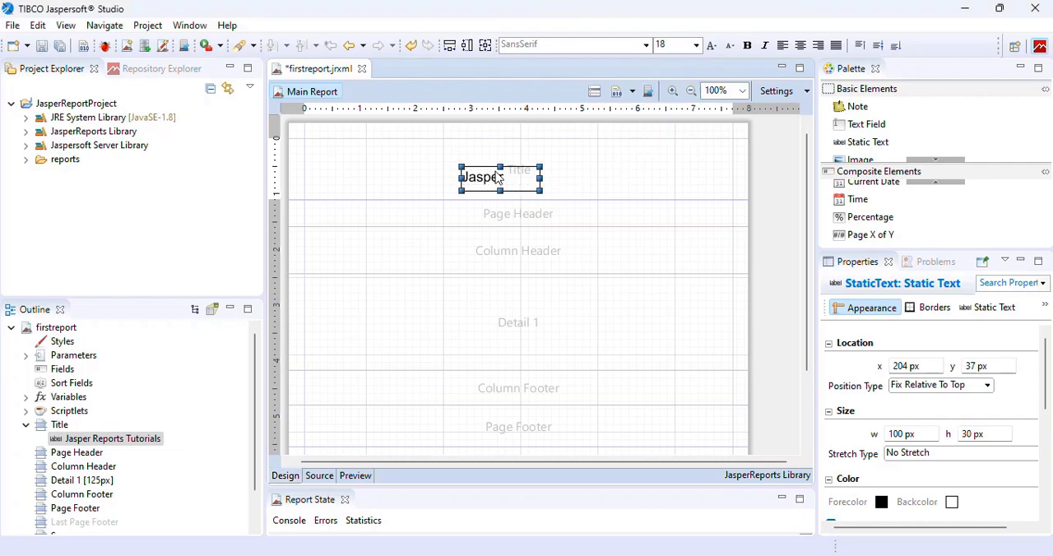
- Move the title text to about x 50 px, y 30 px, widen it to about 370 px, and make it centred and bold
left_click_drag(491, 176, 367, 173)
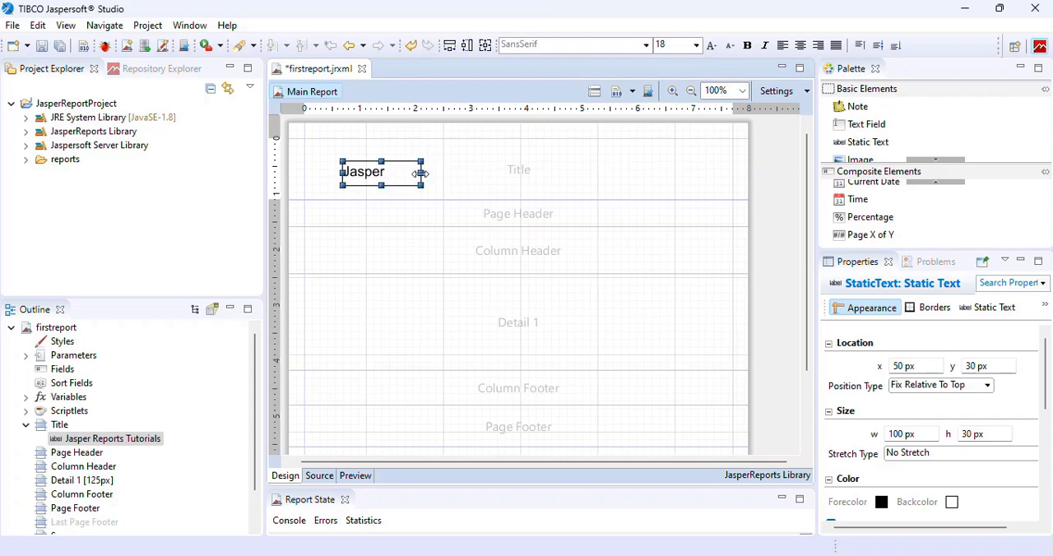
left_click_drag(461, 171, 629, 172)
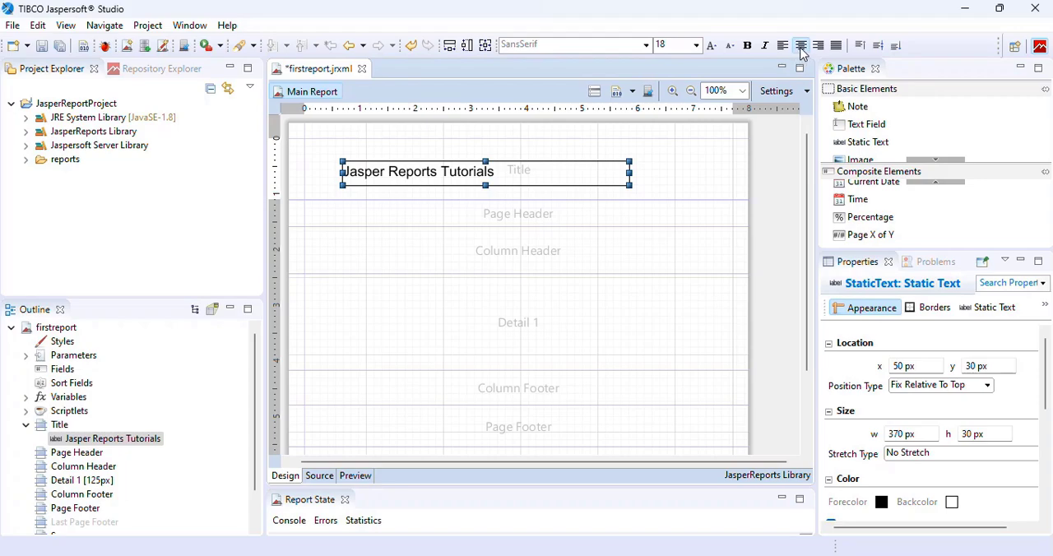
left_click(800, 46)
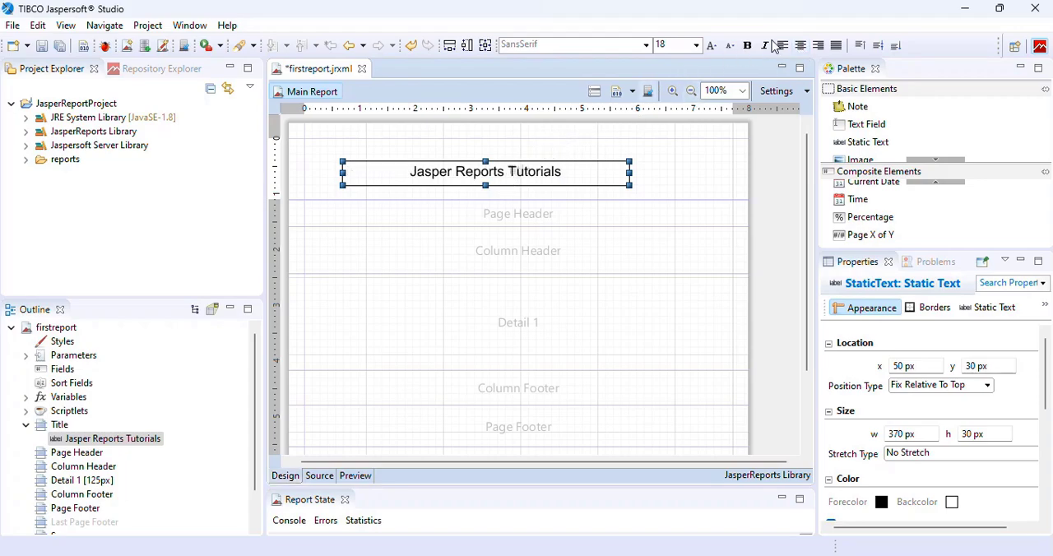
left_click(747, 47)
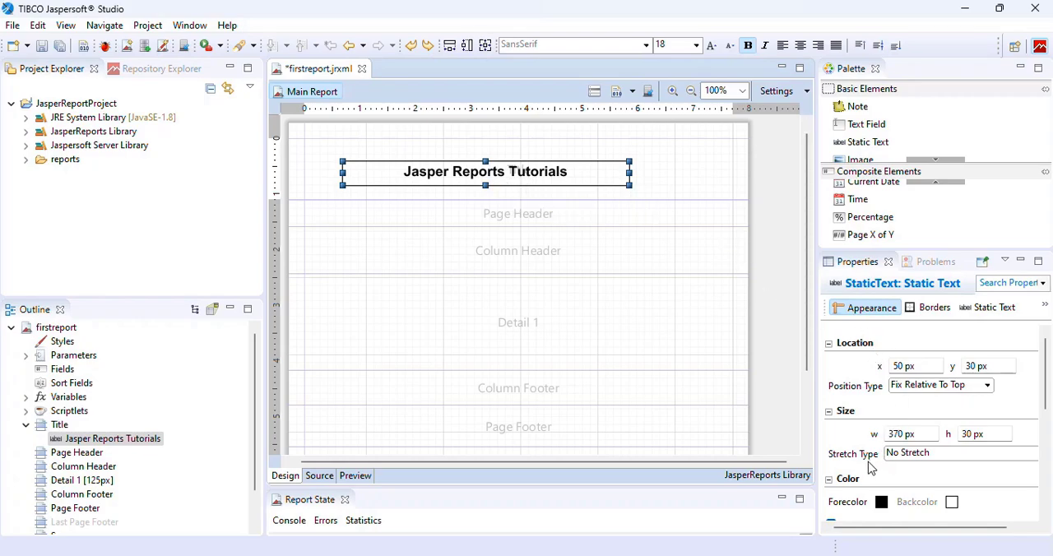
- Set the title text's forecolor to blue, hex #3F39E6
scroll(869, 469, "down", 2)
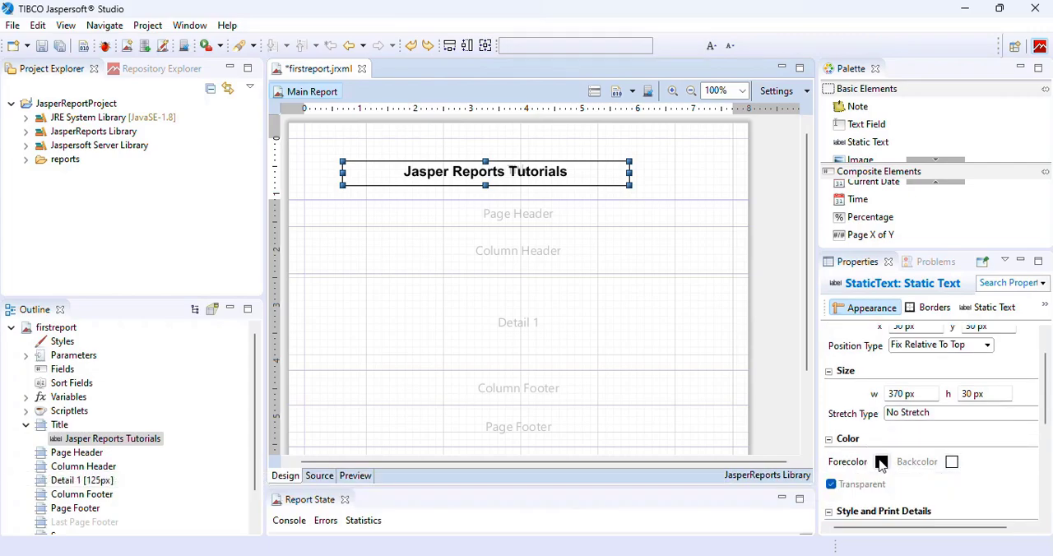
left_click(881, 461)
left_click(485, 179)
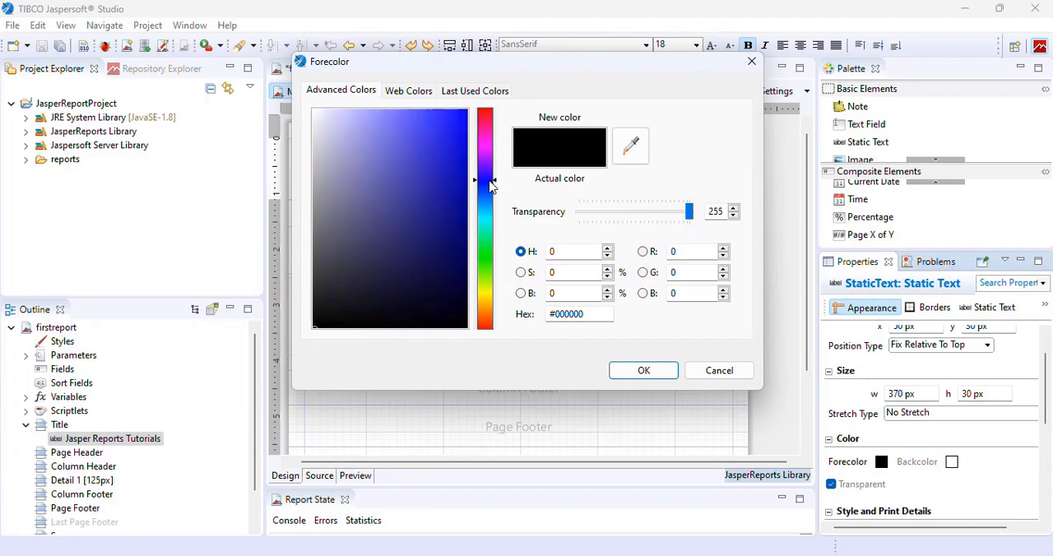
left_click(429, 133)
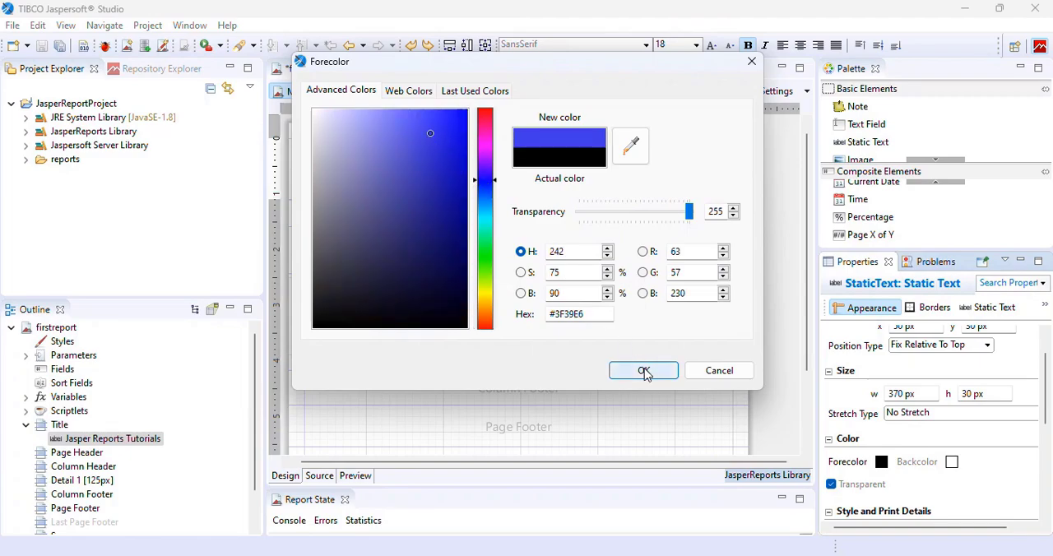
left_click(644, 370)
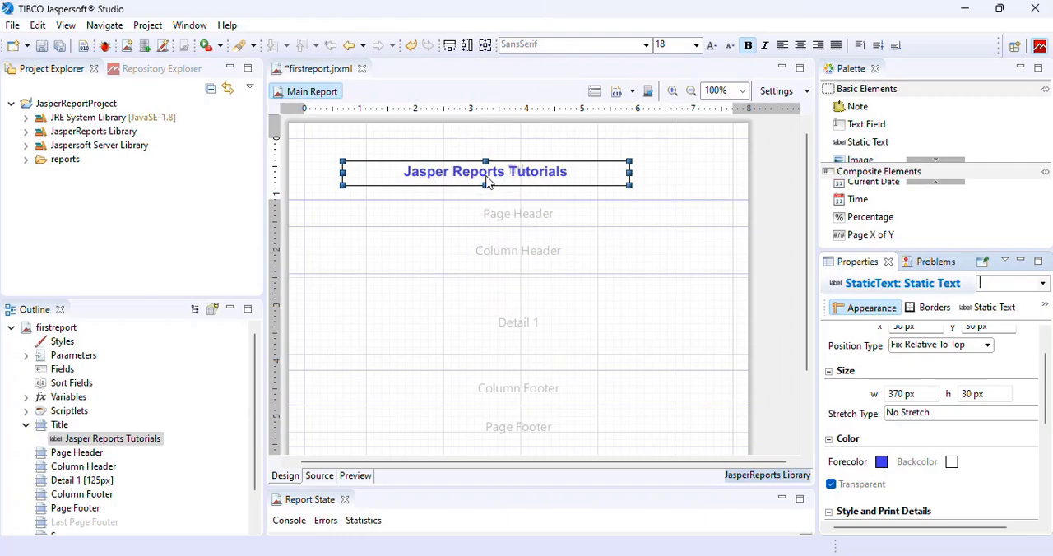
- Stretch the title text element on both sides to about 534 px wide, starting at about x 10 px
left_click_drag(627, 175, 724, 174)
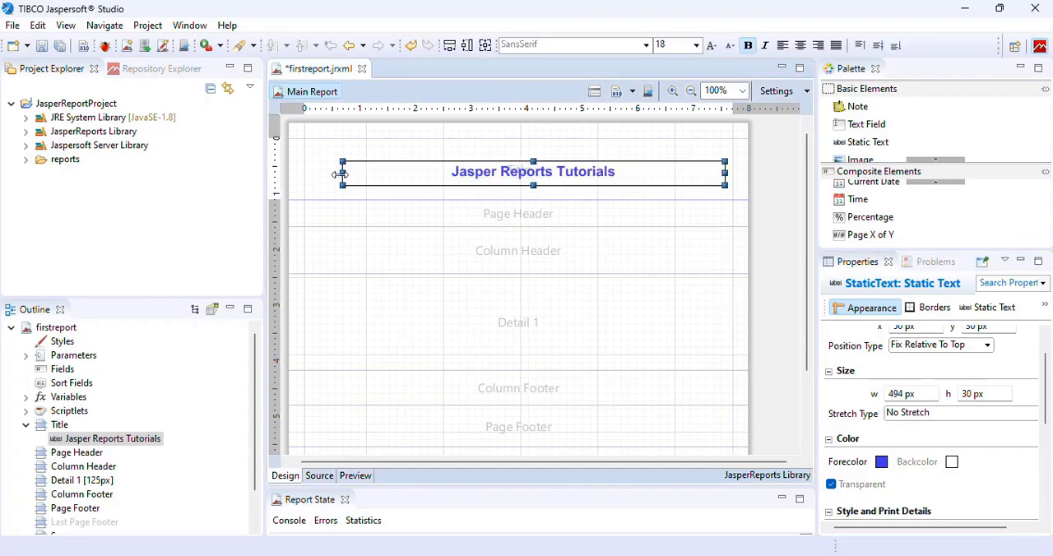
left_click_drag(340, 174, 307, 174)
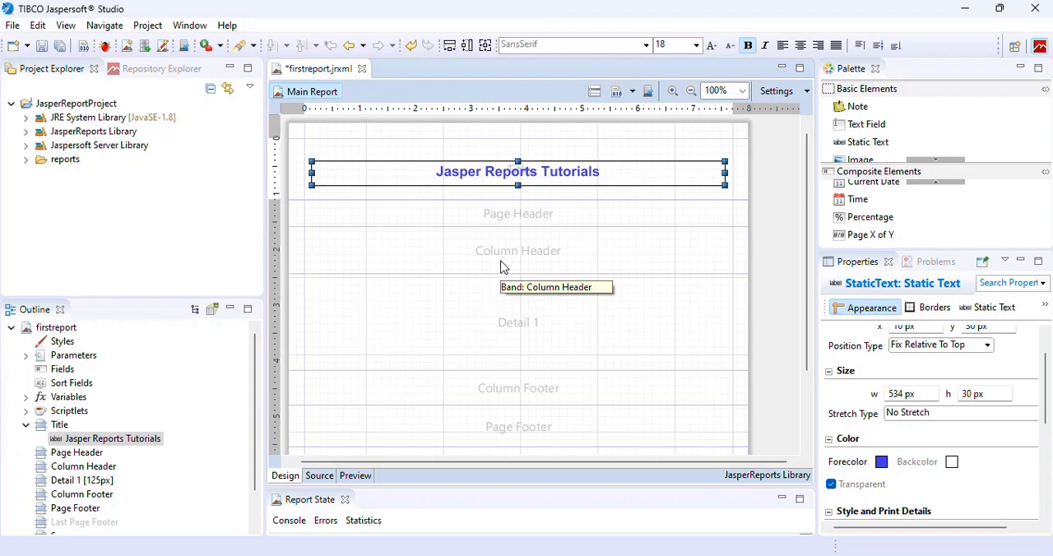
- Save the report and generate its preview
key("ctrl+s")
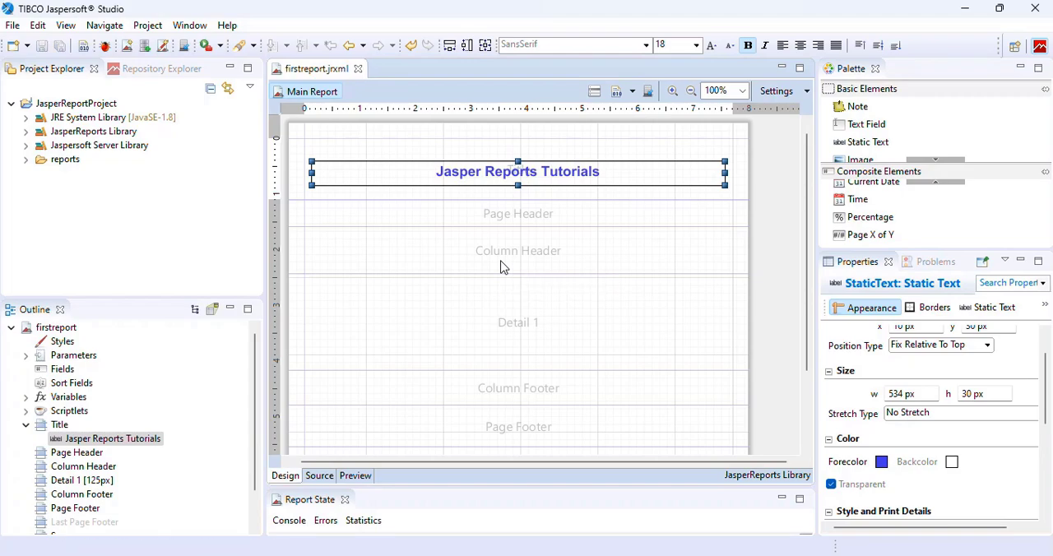
left_click(355, 477)
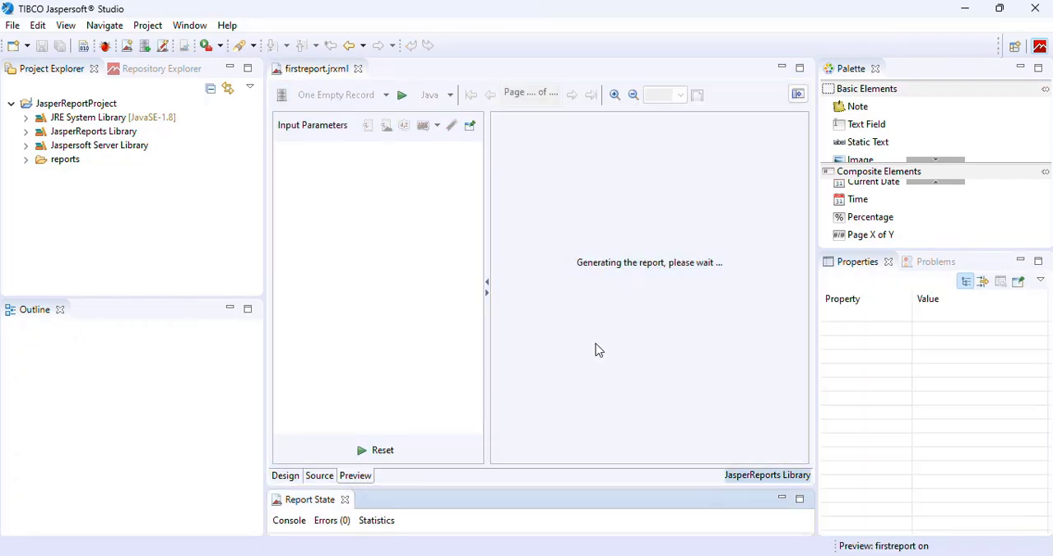